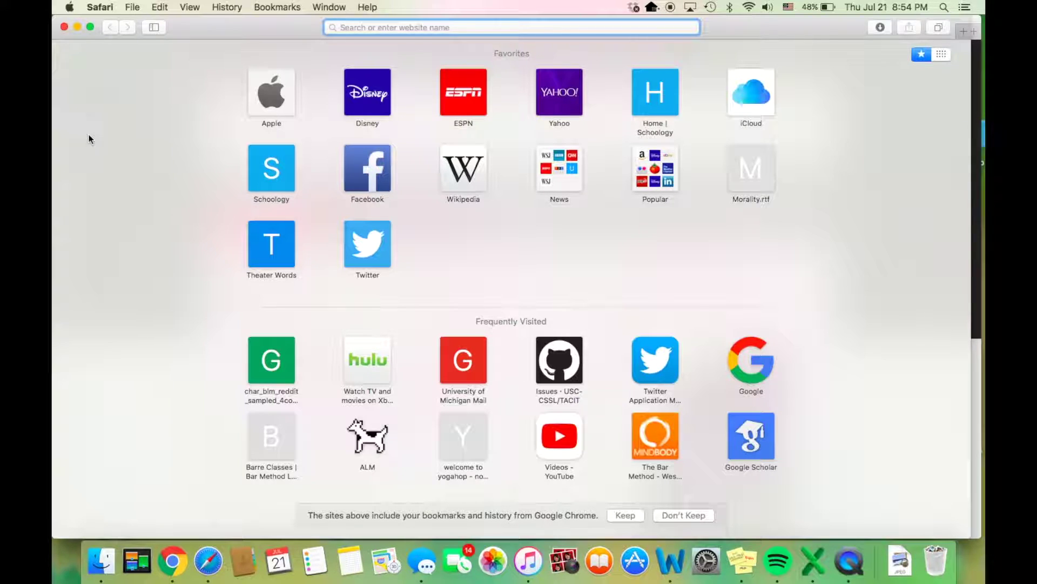
text(www.tw)
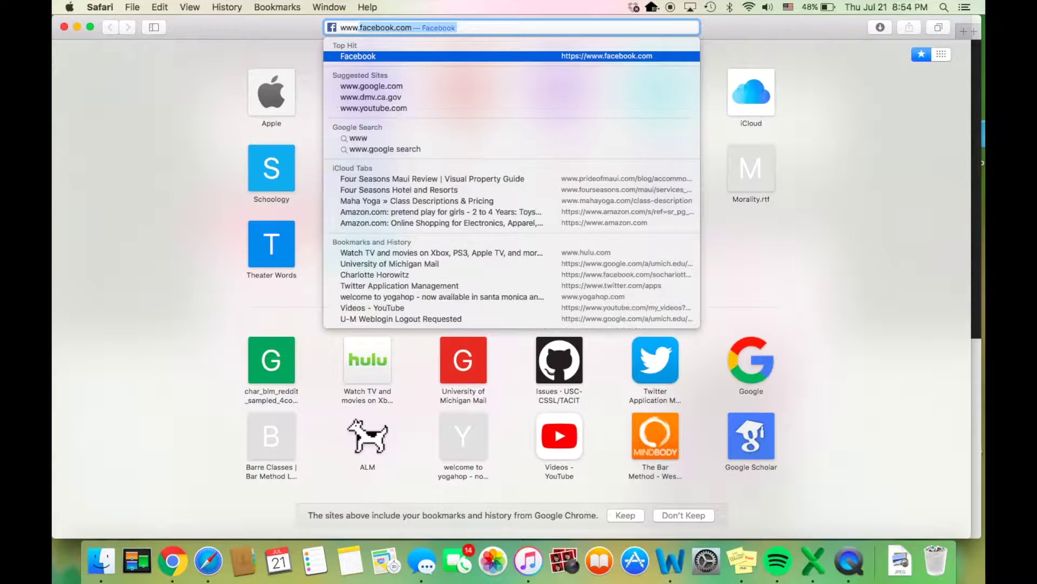
text(itter.com)
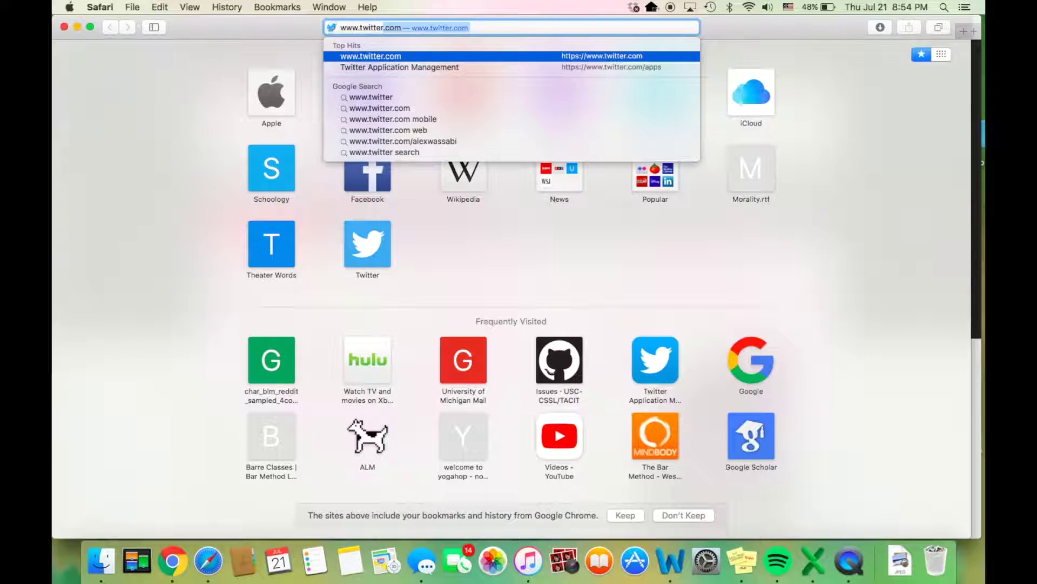
key(Down)
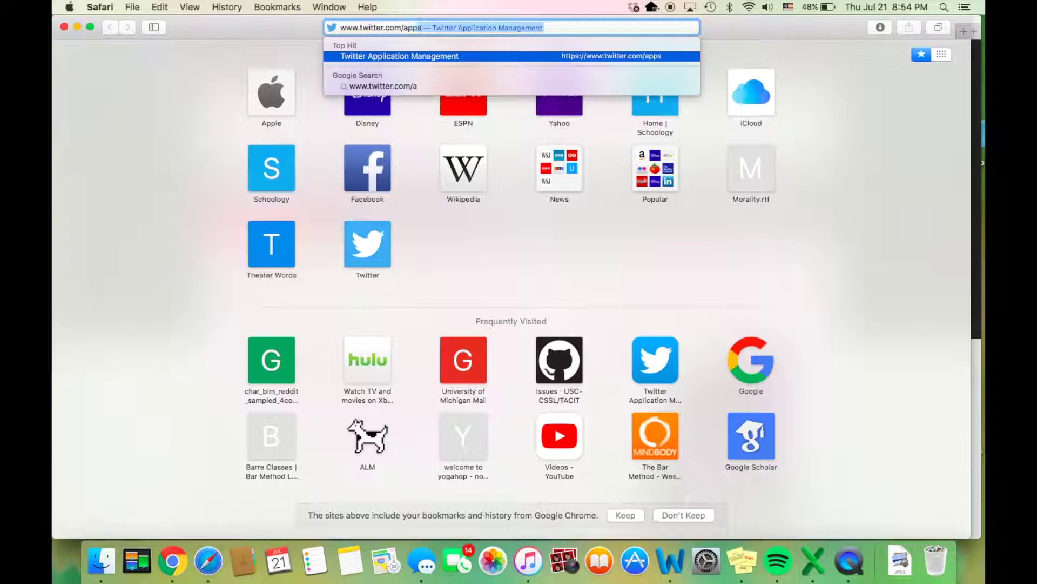
key(Up)
key(Return)
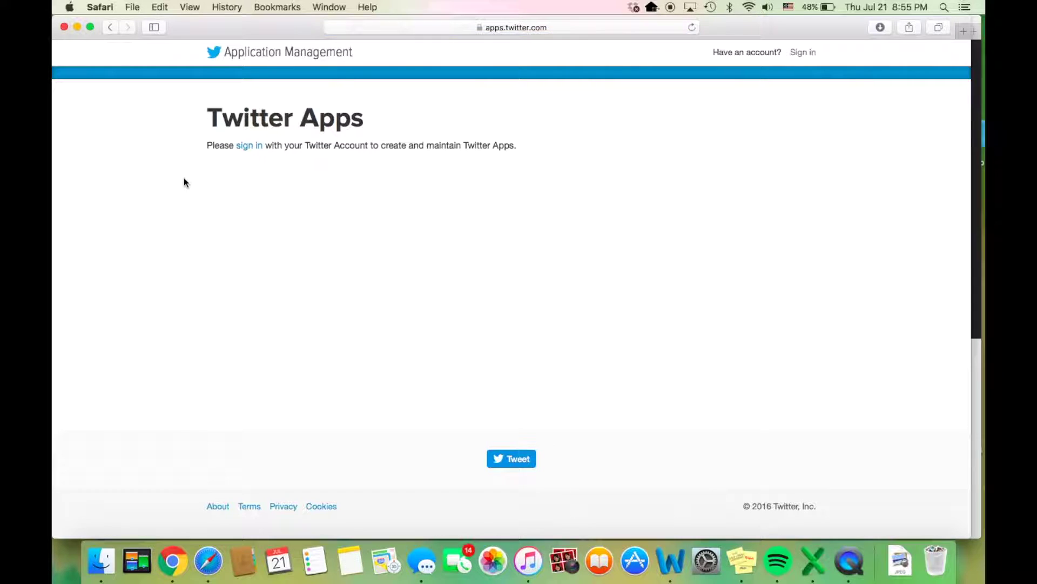
click(249, 146)
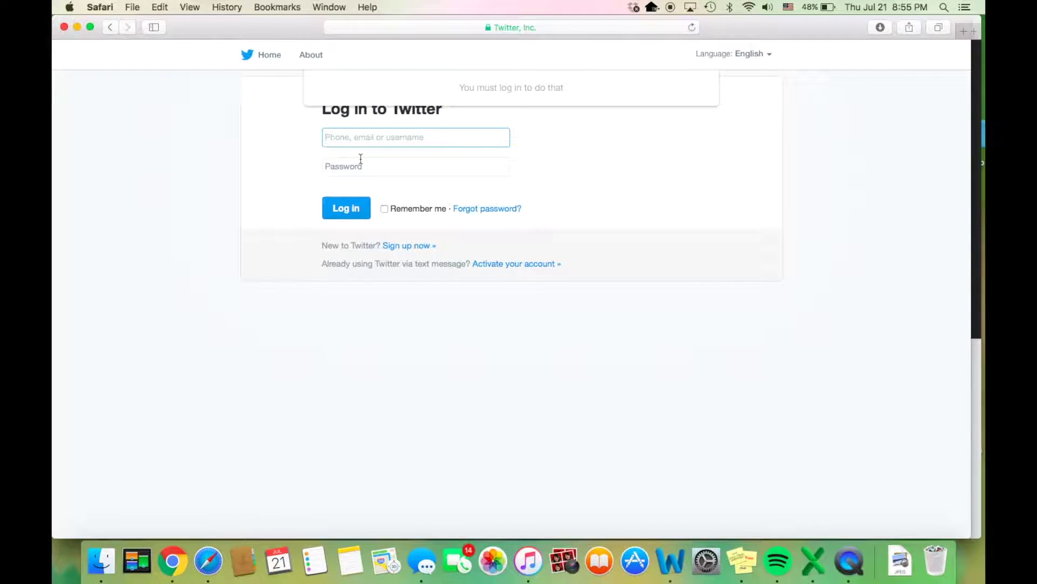
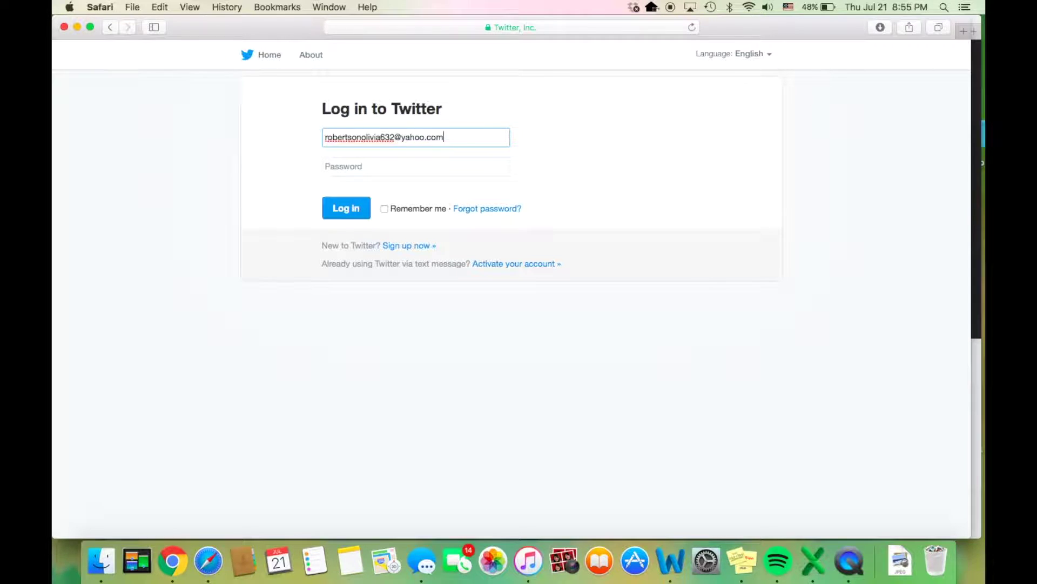
Step: Log in with the account e-mail and password, declining to save the password
key(Tab)
text(••••••••••••)
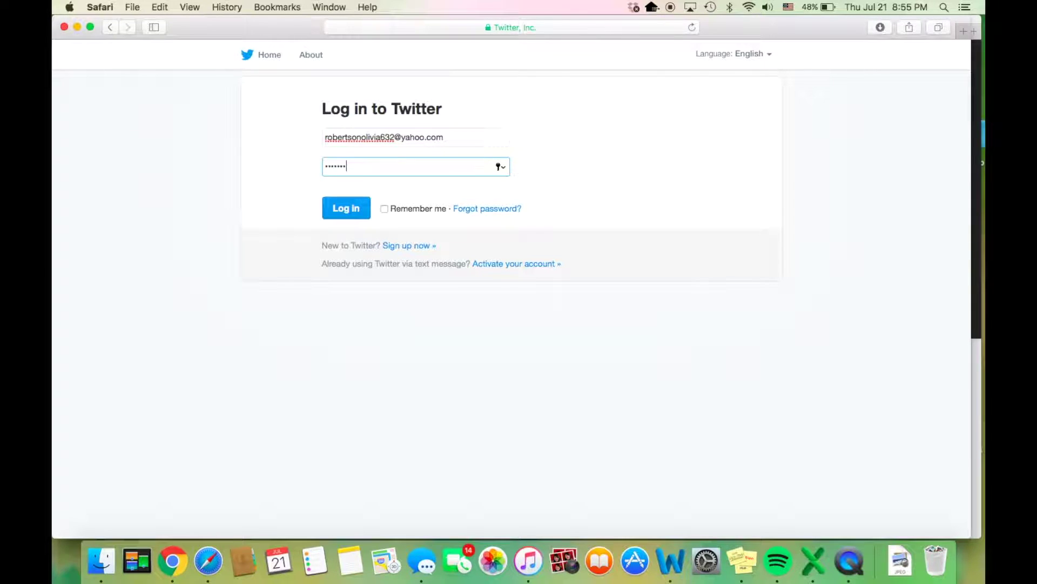
text(•••••••••)
click(342, 216)
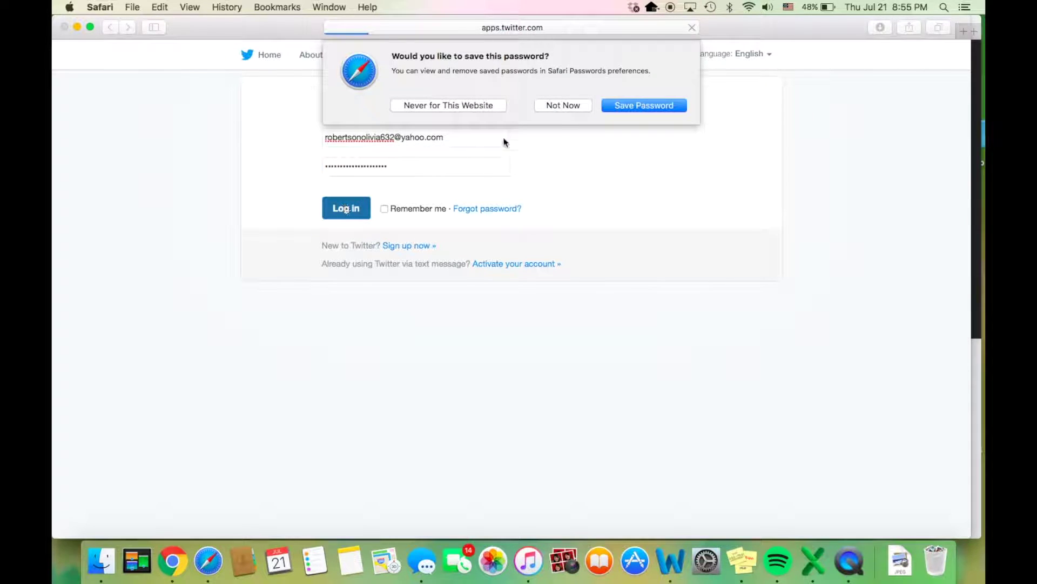
click(572, 107)
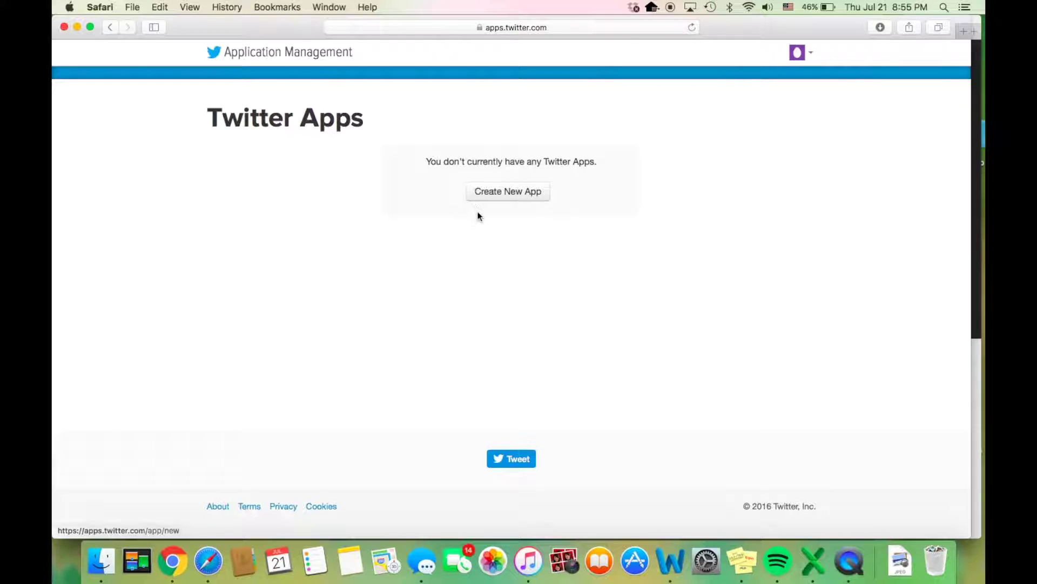
Step: Start a new Twitter app named 'Computational Social Science Lab'
click(499, 193)
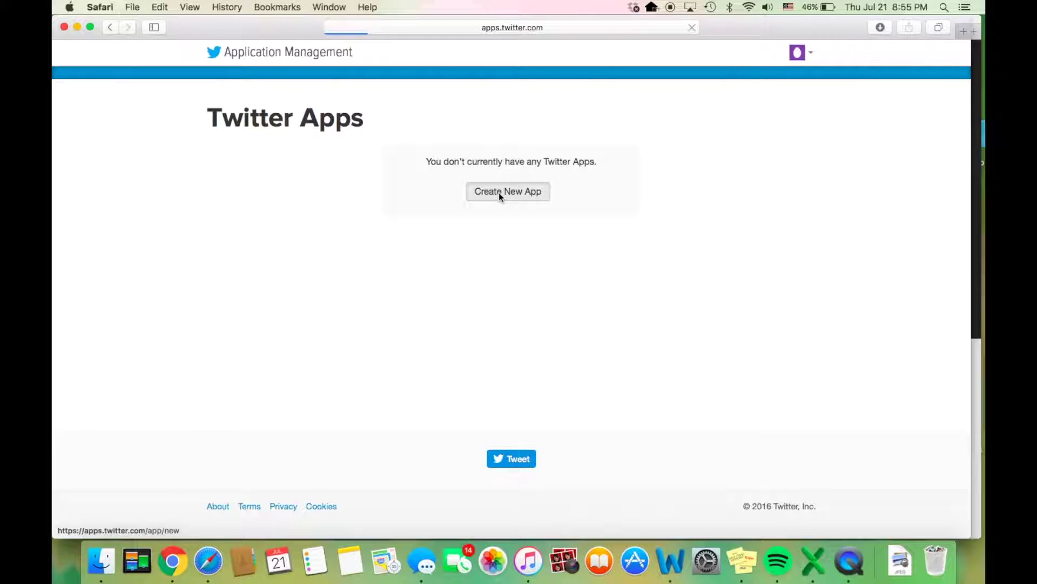
scroll(499, 192, down, 1)
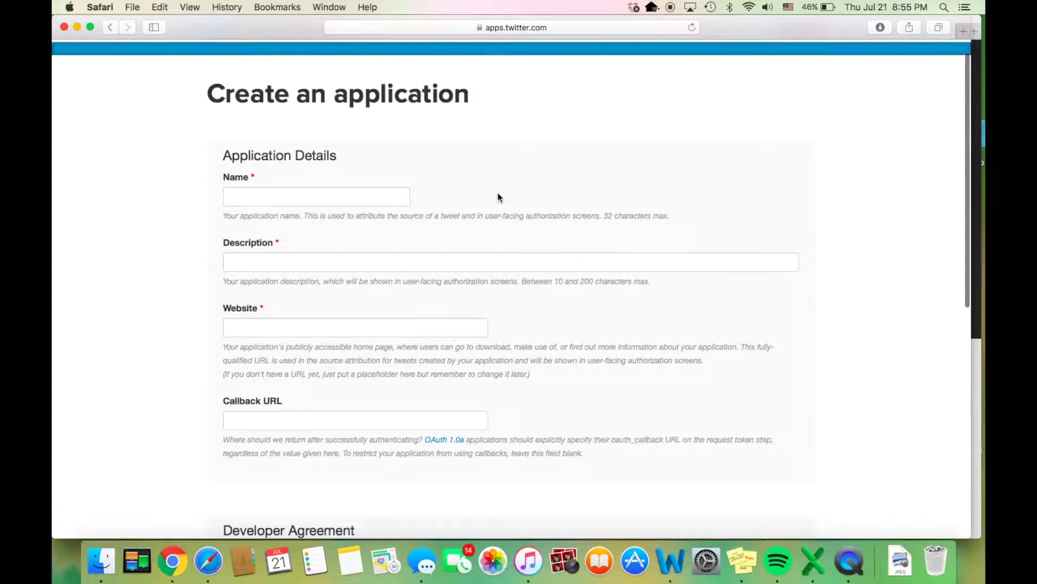
click(385, 200)
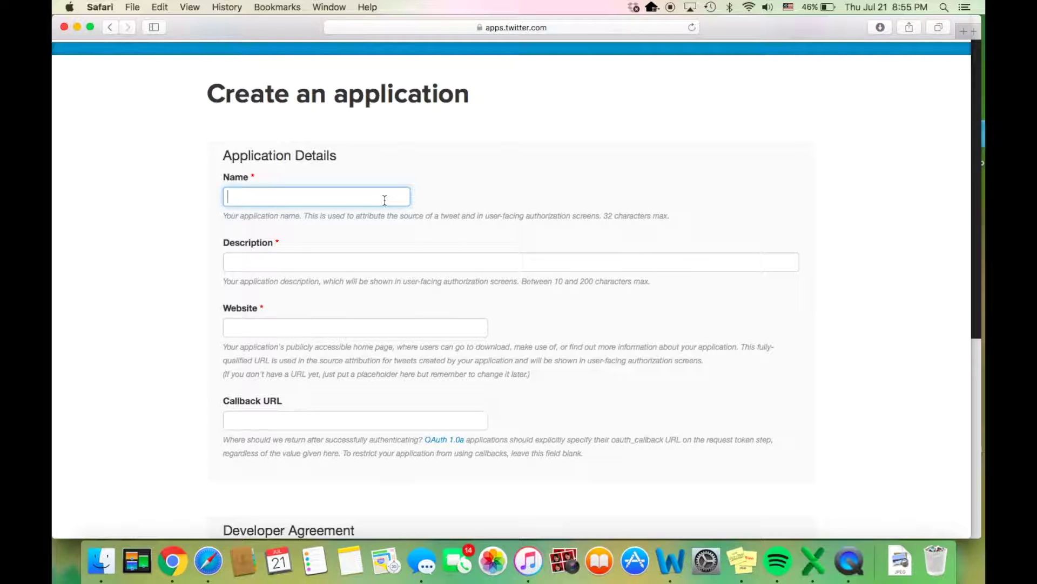
text(Computational Socal)
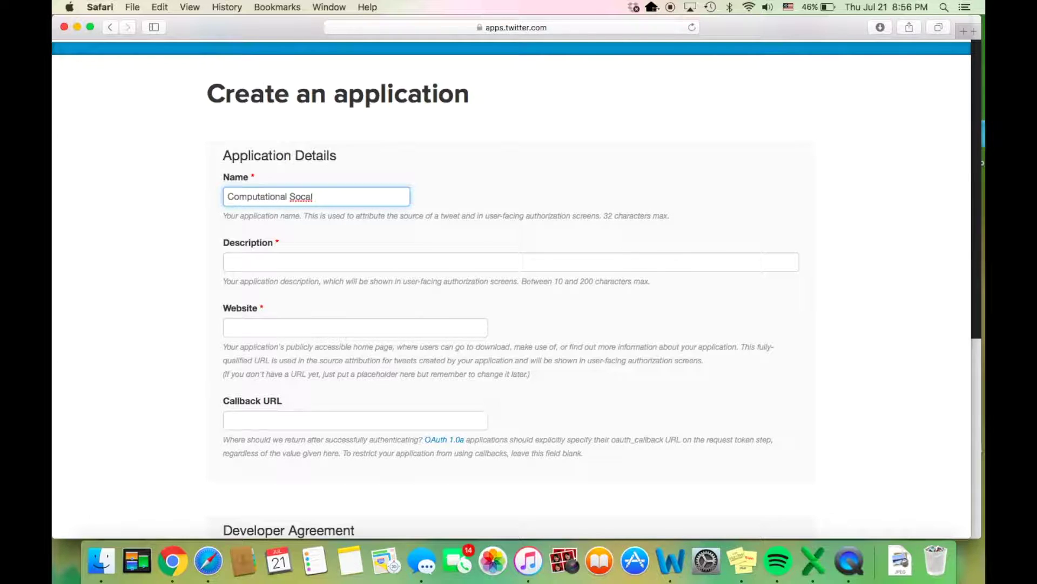
key(BackSpace)
key(BackSpace)
key(BackSpace)
text(ial Science Lab)
Step: Enter the description 'Will perform analysis on natural language data'
click(250, 259)
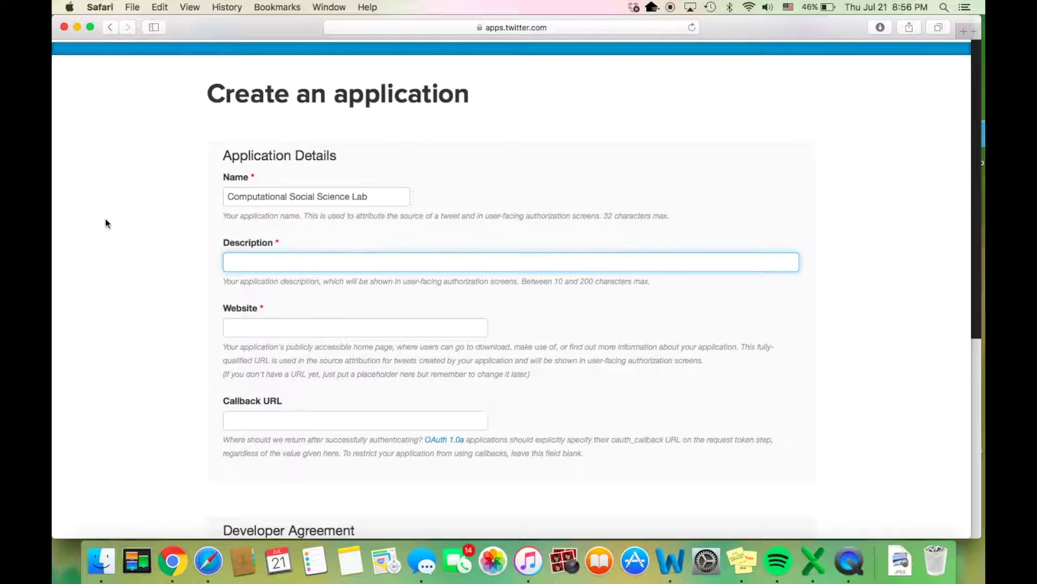
text(Will perform)
text( a)
text(n)
key(BackSpace)
text(analysis on natural language data)
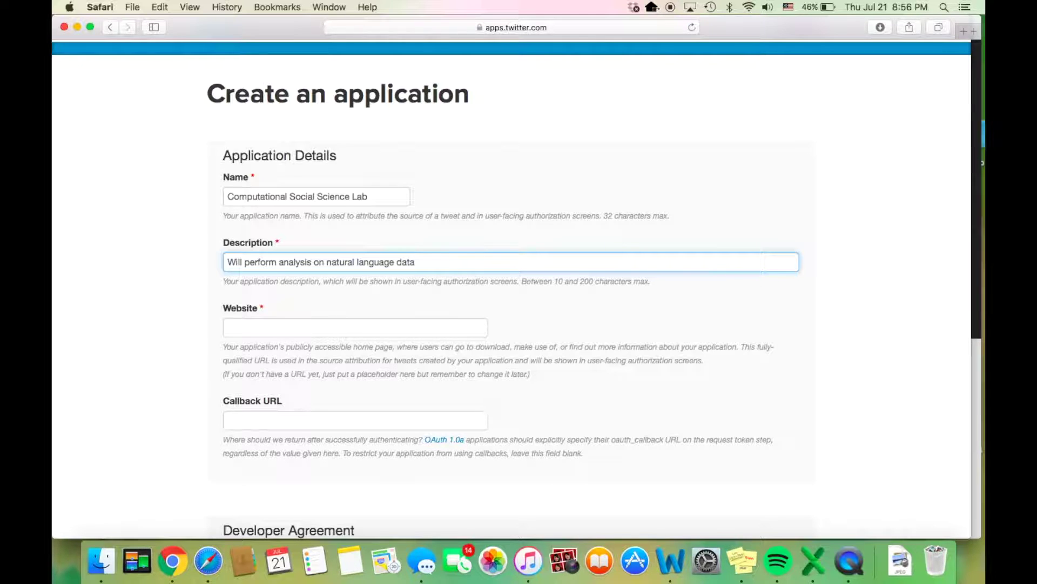
key(Tab)
drag(271, 30, 274, 100)
click(310, 27)
click(367, 28)
key(super+c)
drag(307, 27, 316, 164)
drag(306, 92, 307, 23)
key(super+v)
Step: Accept the Developer Agreement, create the app, and view its Keys and Access Tokens
scroll(282, 390, down, 3)
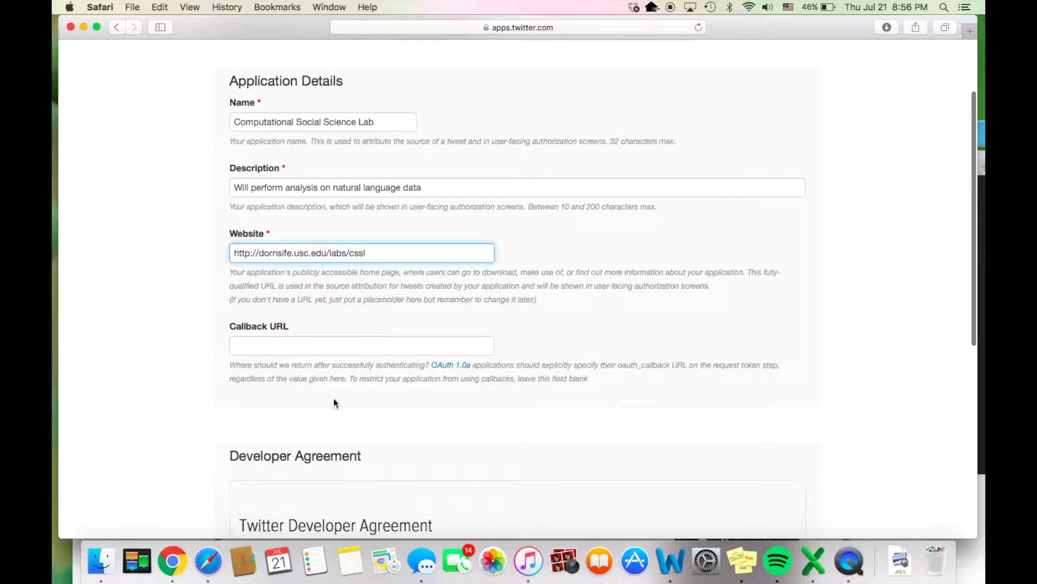
scroll(358, 364, down, 2)
scroll(359, 364, down, 9)
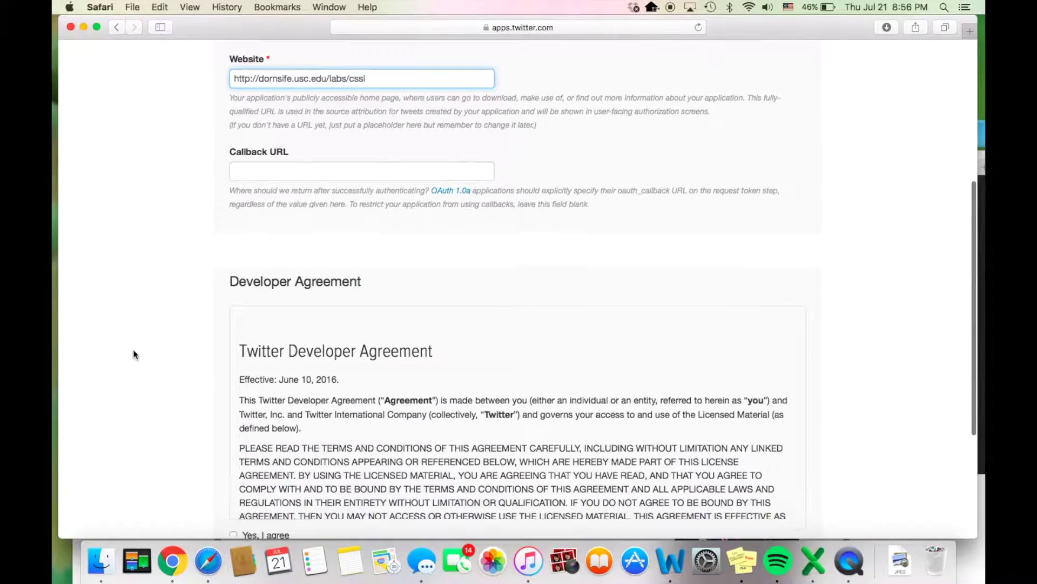
scroll(303, 378, down, 15)
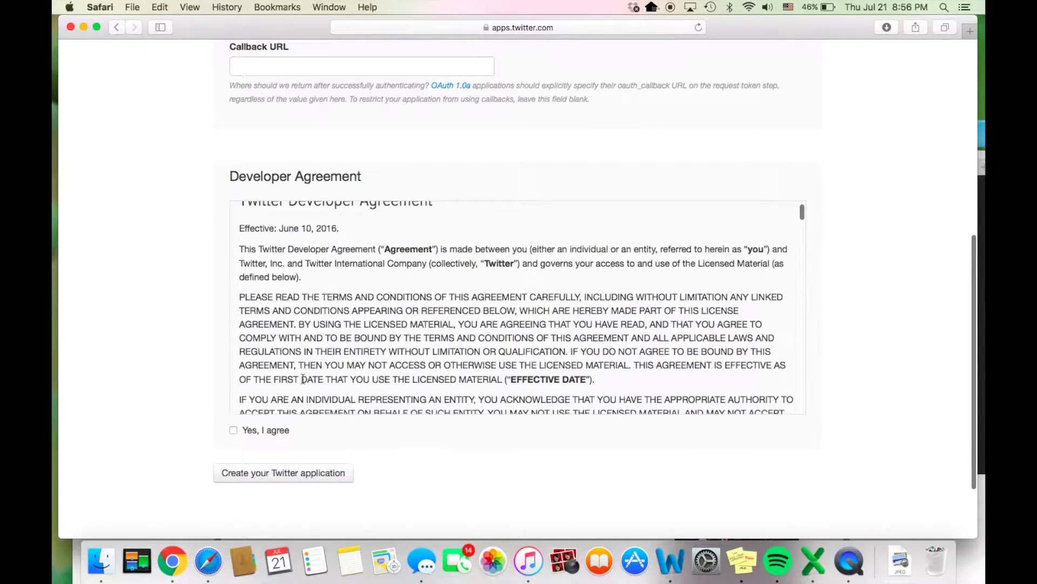
scroll(303, 379, down, 15)
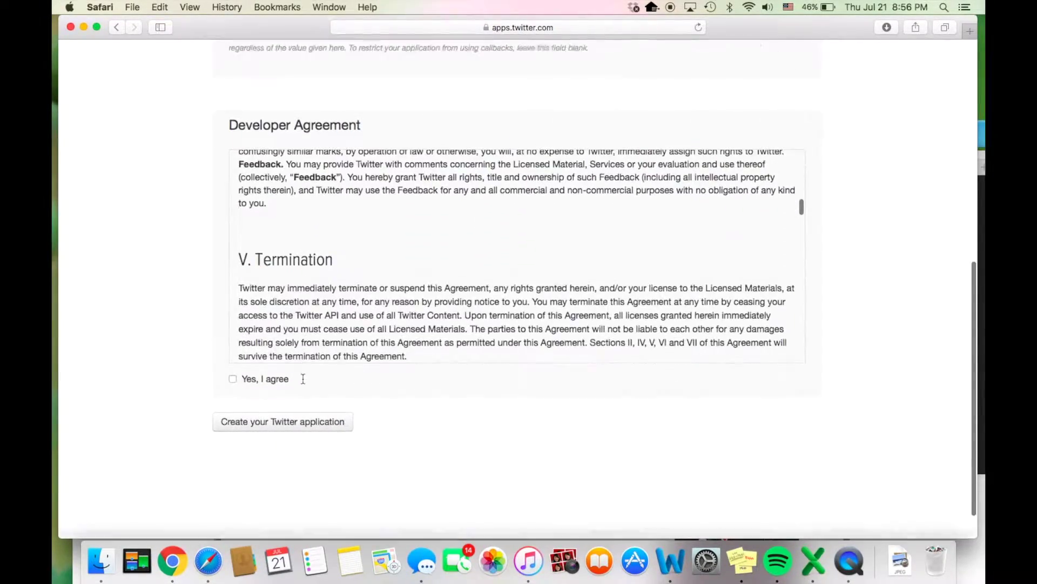
click(238, 337)
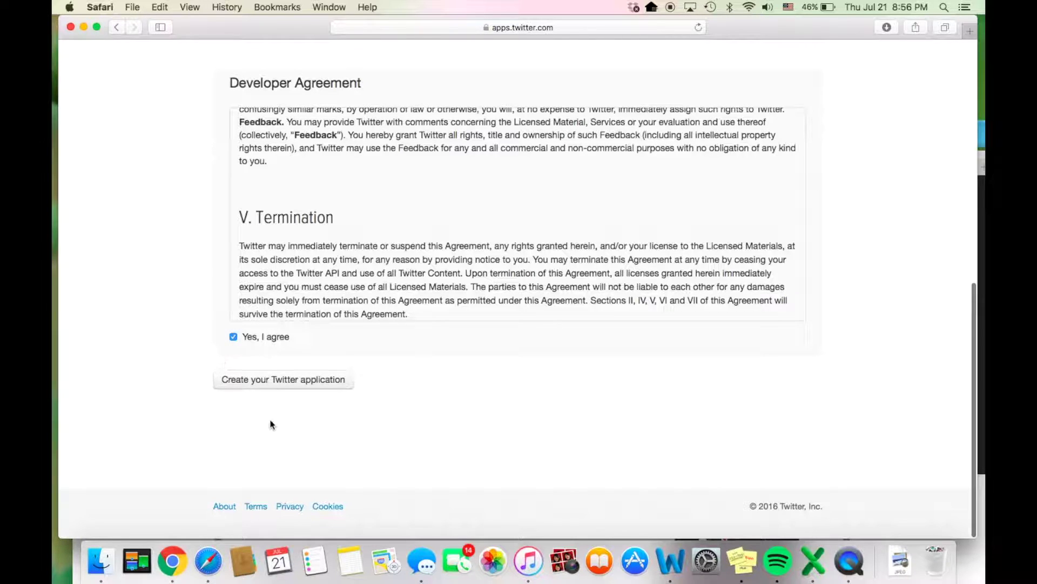
click(290, 378)
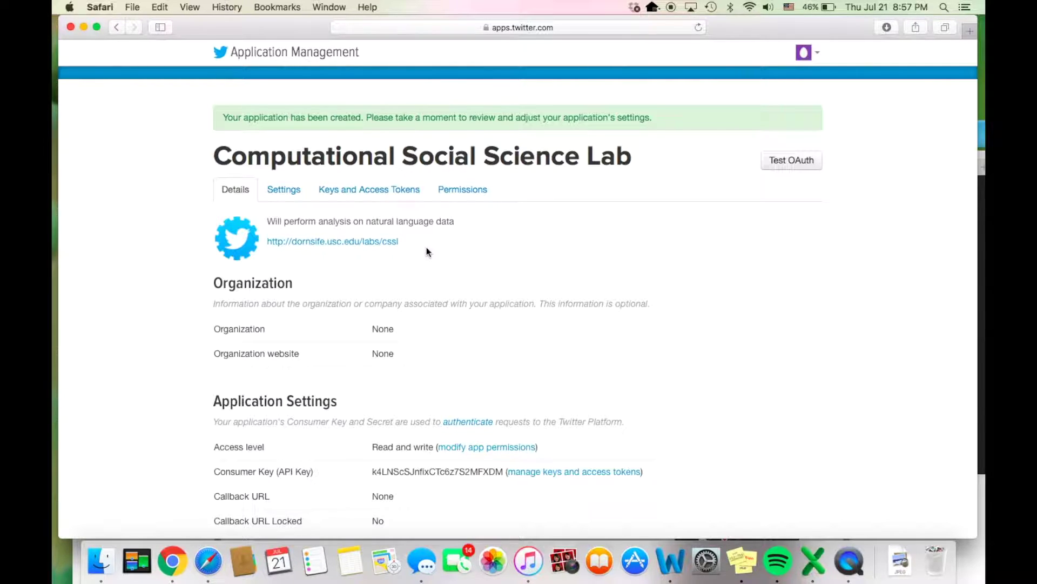
click(400, 196)
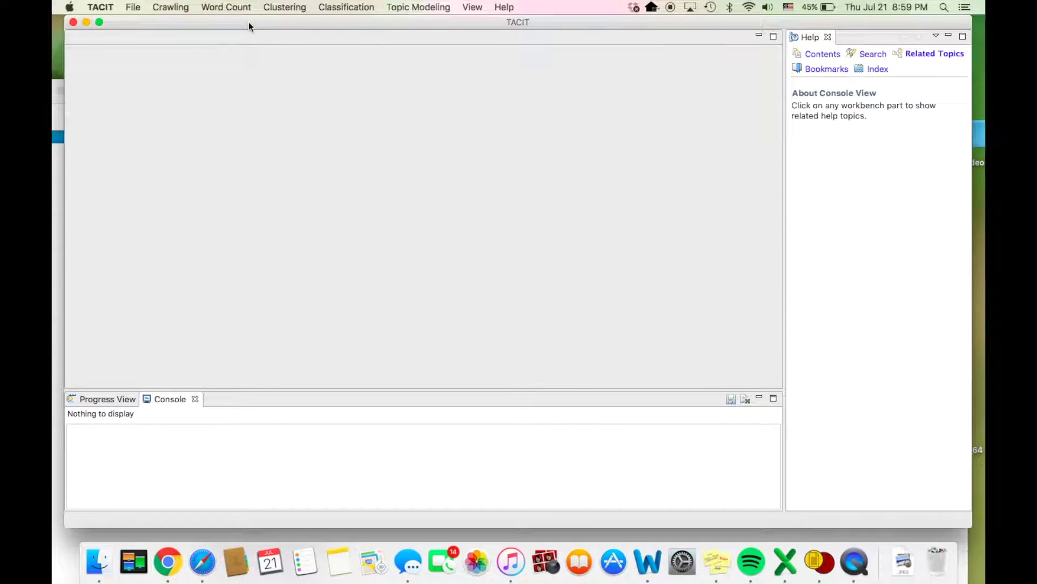
click(476, 7)
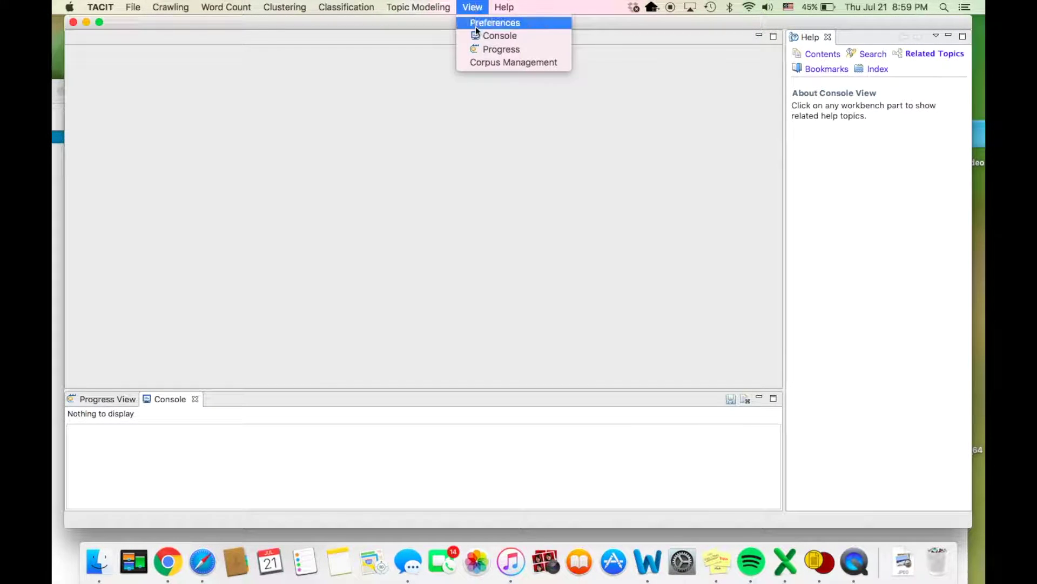
Step: Open TACIT Preferences and select Twitter User Configuration under the TACIT node
click(476, 25)
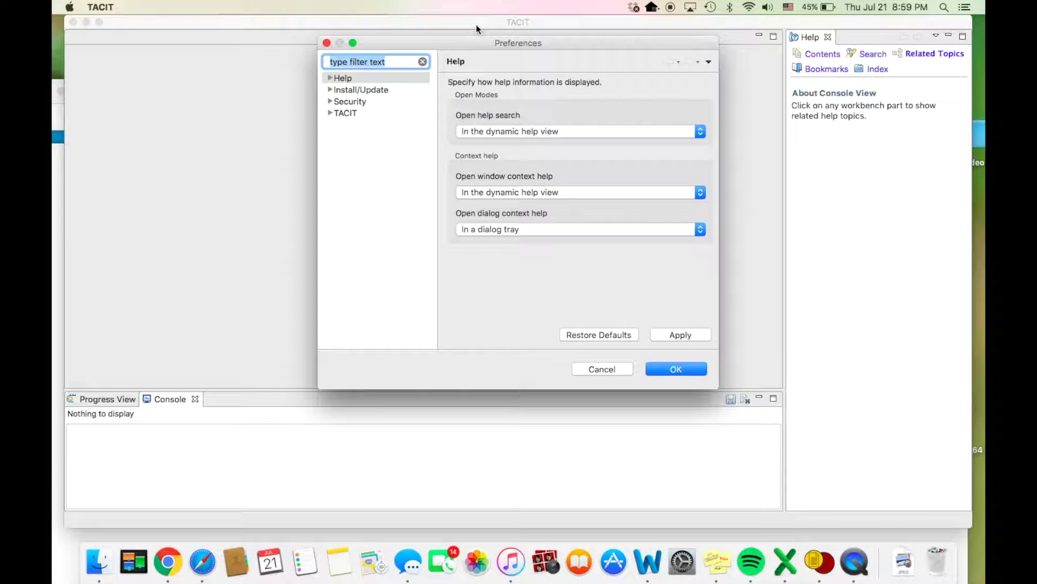
click(330, 113)
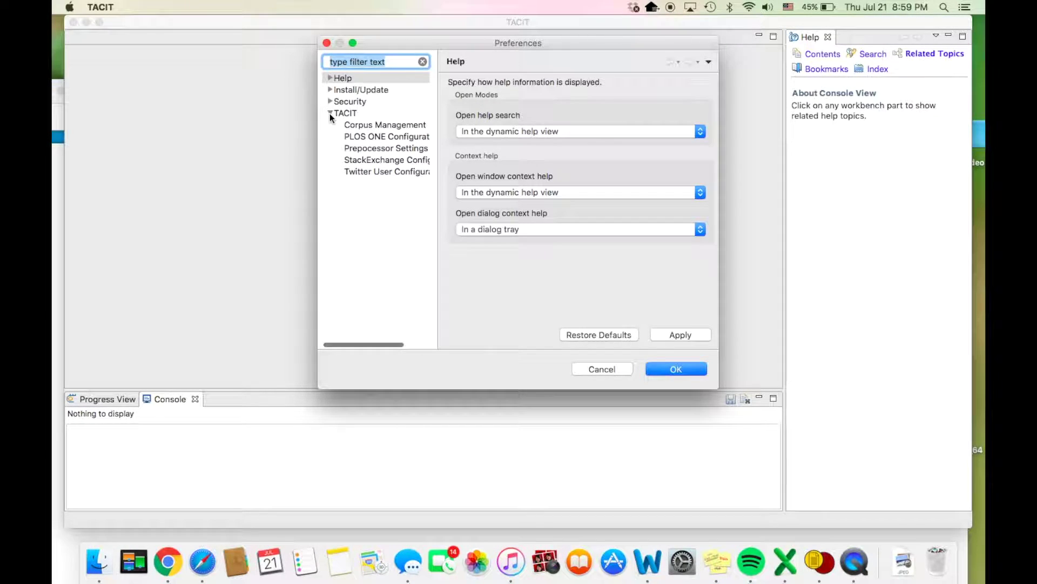
click(358, 171)
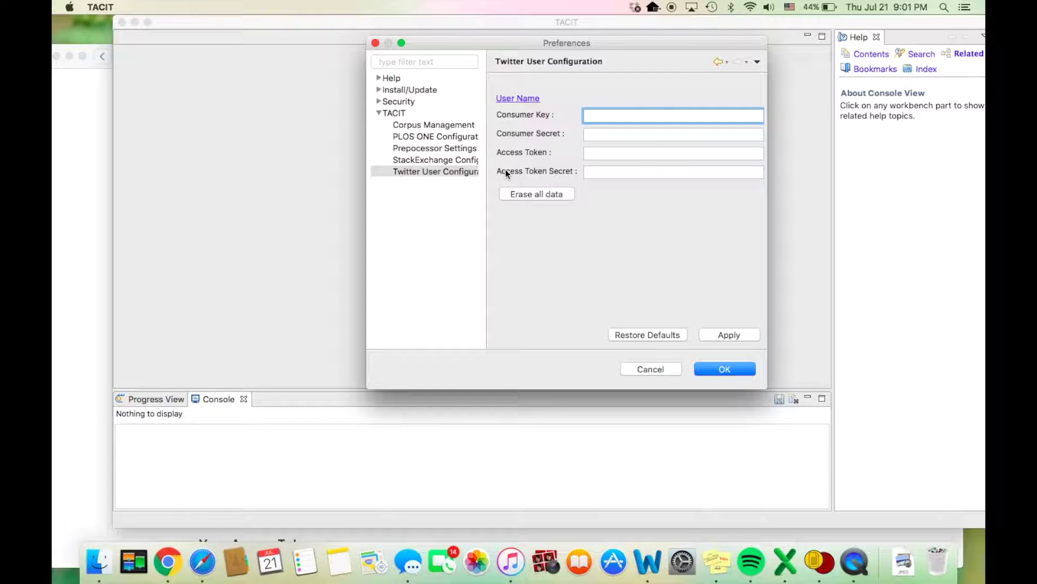
Step: Copy the app's consumer key into TACIT's Consumer Key field
click(79, 116)
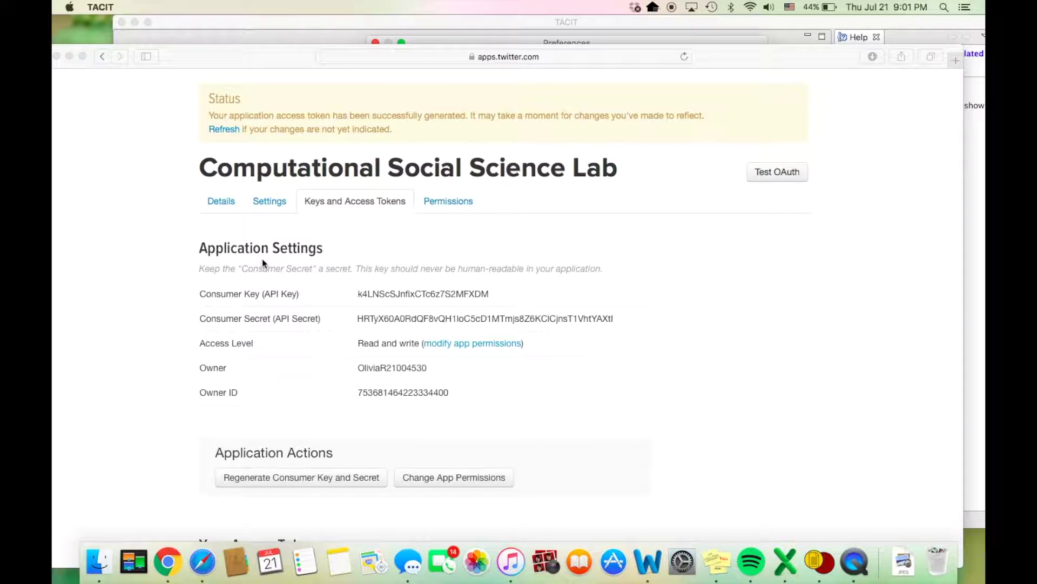
scroll(355, 319, down, 2)
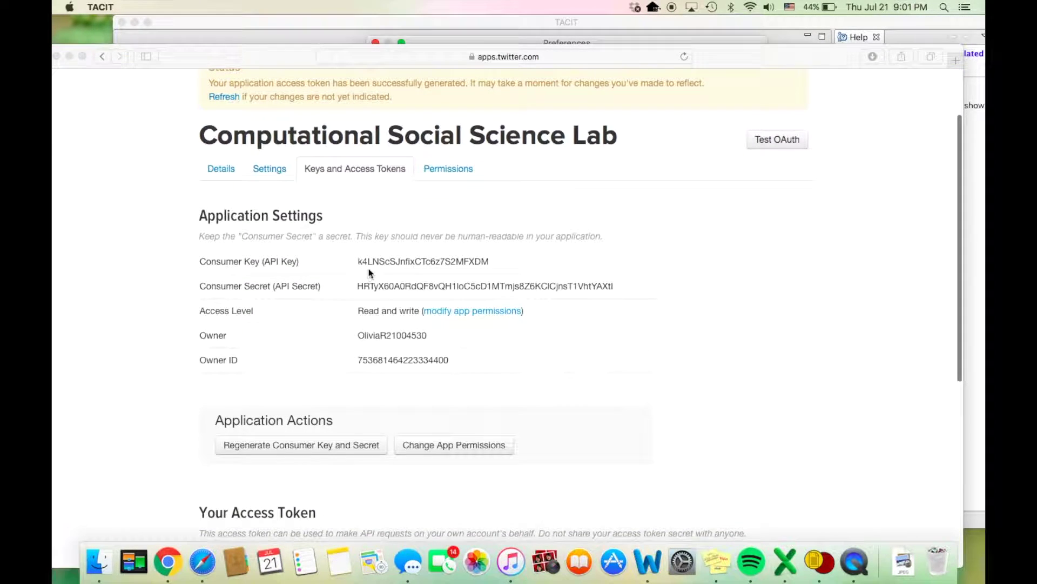
click(389, 261)
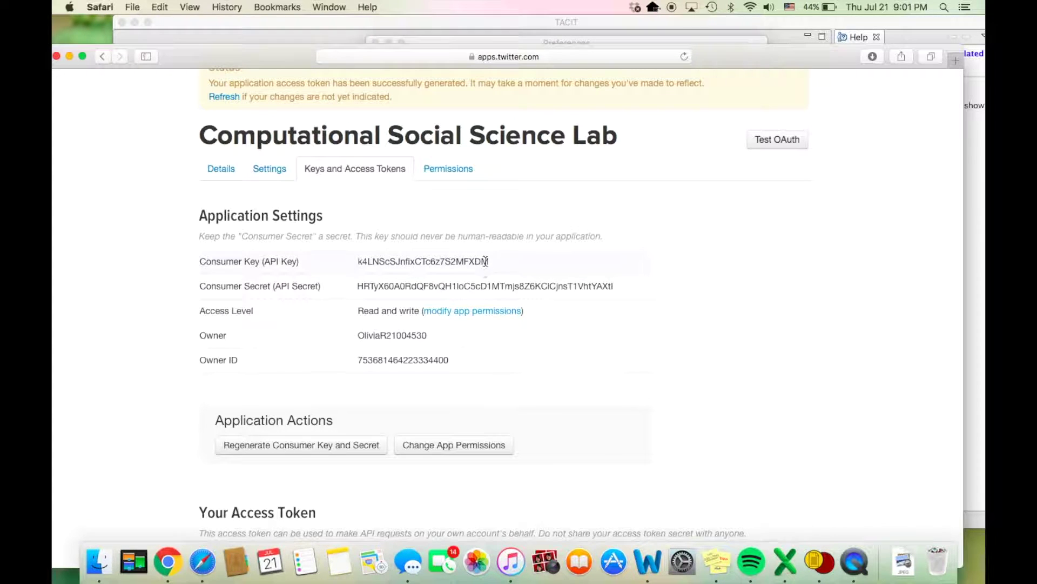
drag(489, 261, 359, 260)
key(super+c)
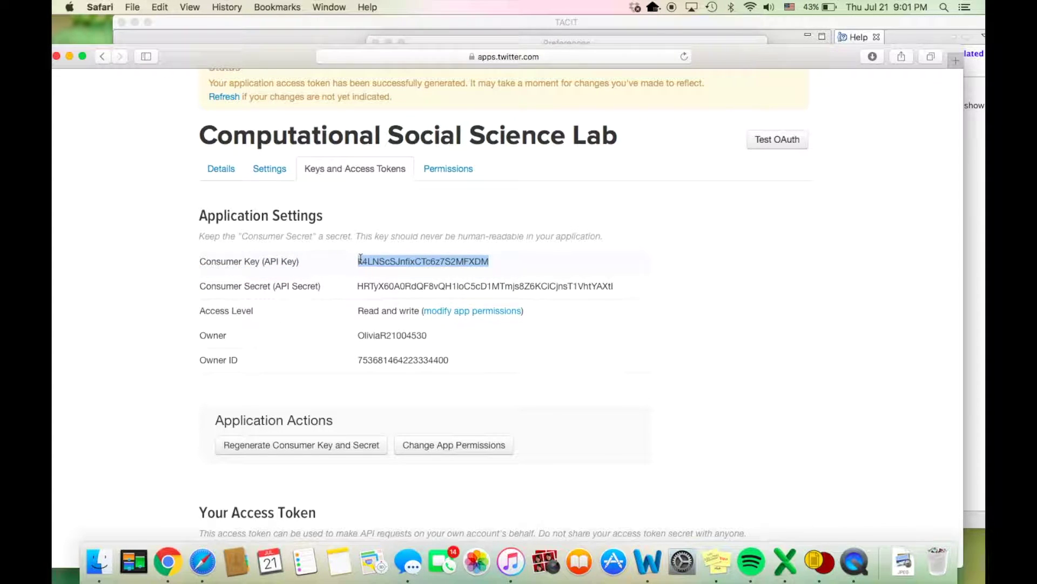
click(689, 43)
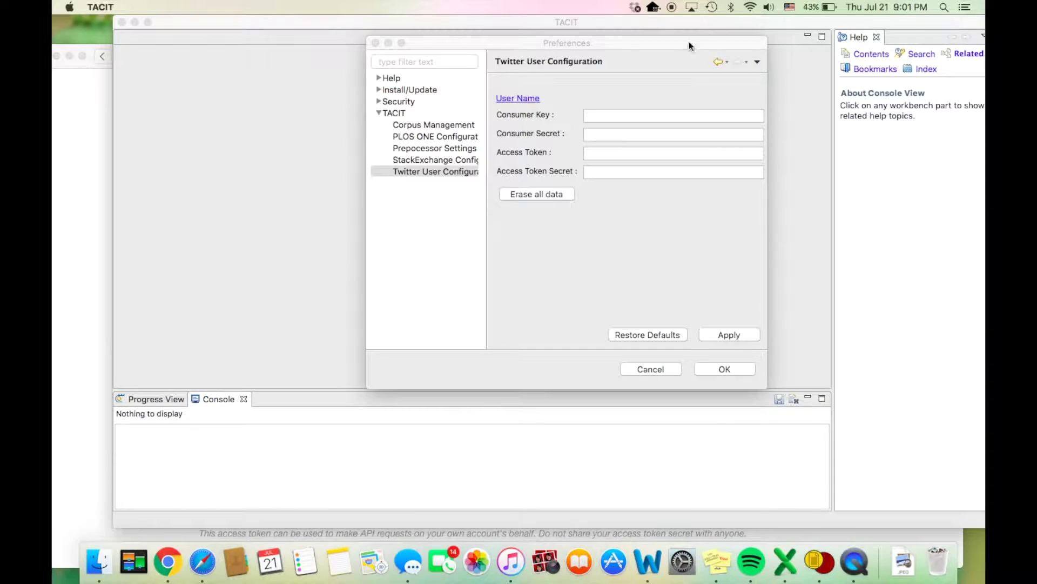
click(648, 115)
key(super+v)
Step: Copy the consumer secret into the Consumer Secret field
click(90, 205)
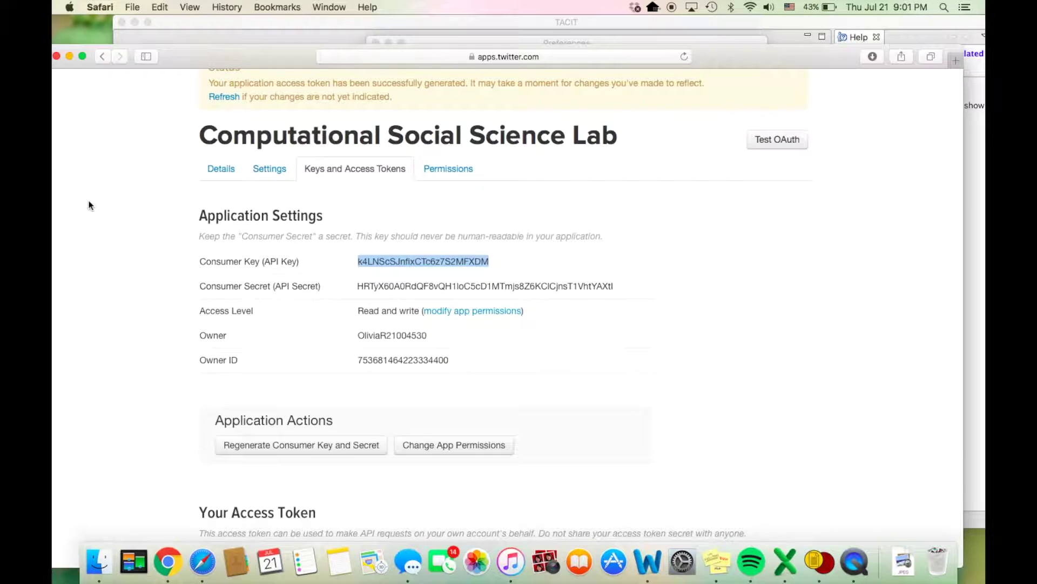
drag(612, 287, 359, 288)
key(super+c)
click(689, 21)
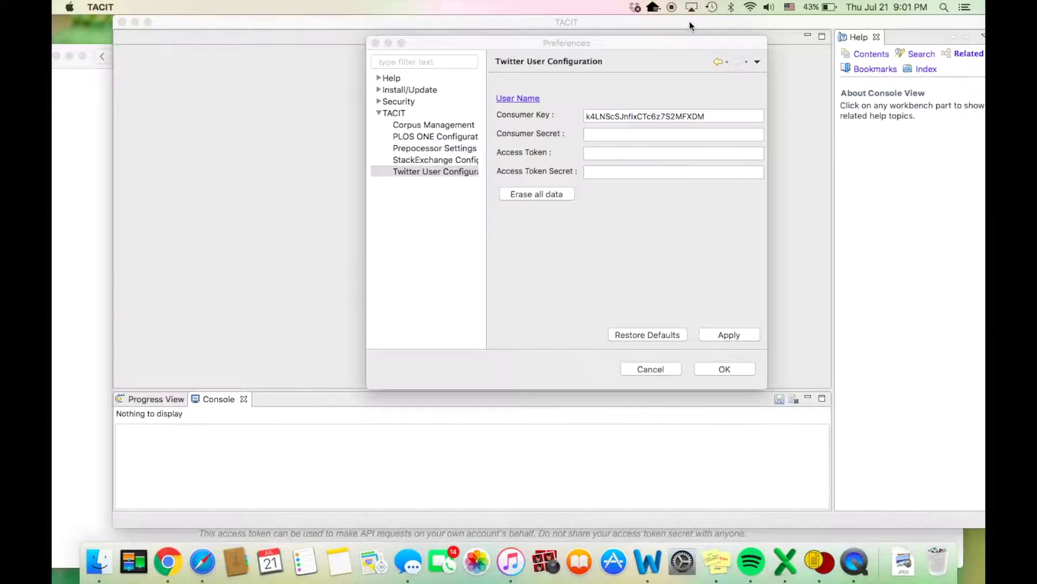
click(628, 133)
key(super+v)
Step: Copy the access token into the Access Token field
click(83, 227)
scroll(373, 322, down, 6)
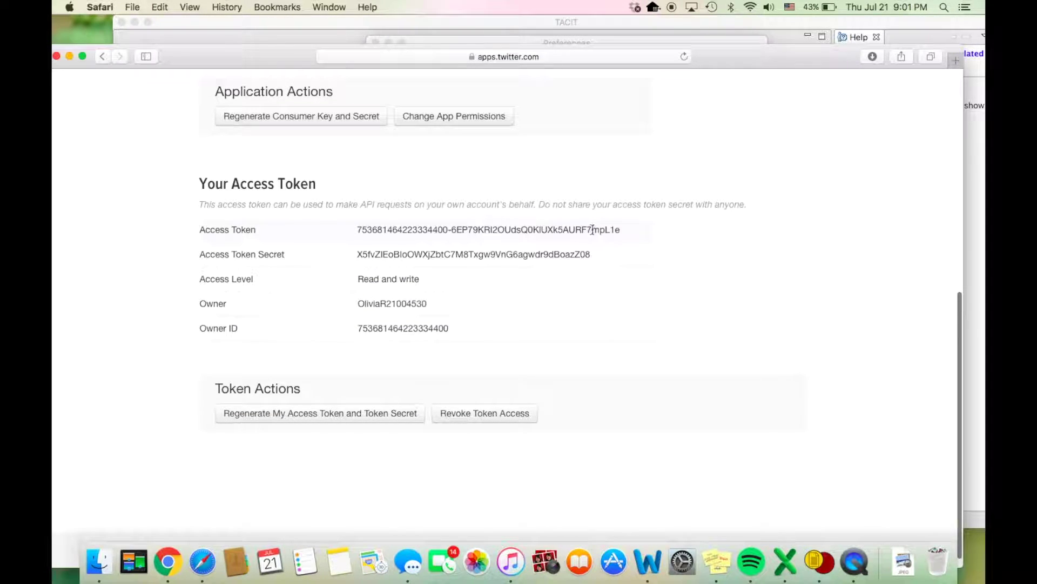
drag(621, 231, 359, 229)
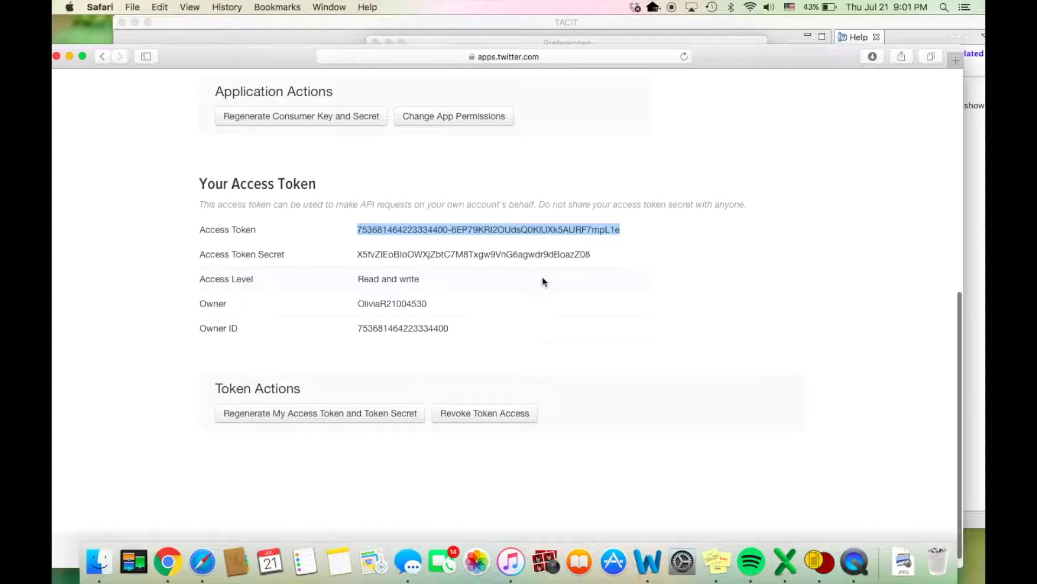
click(640, 21)
click(630, 152)
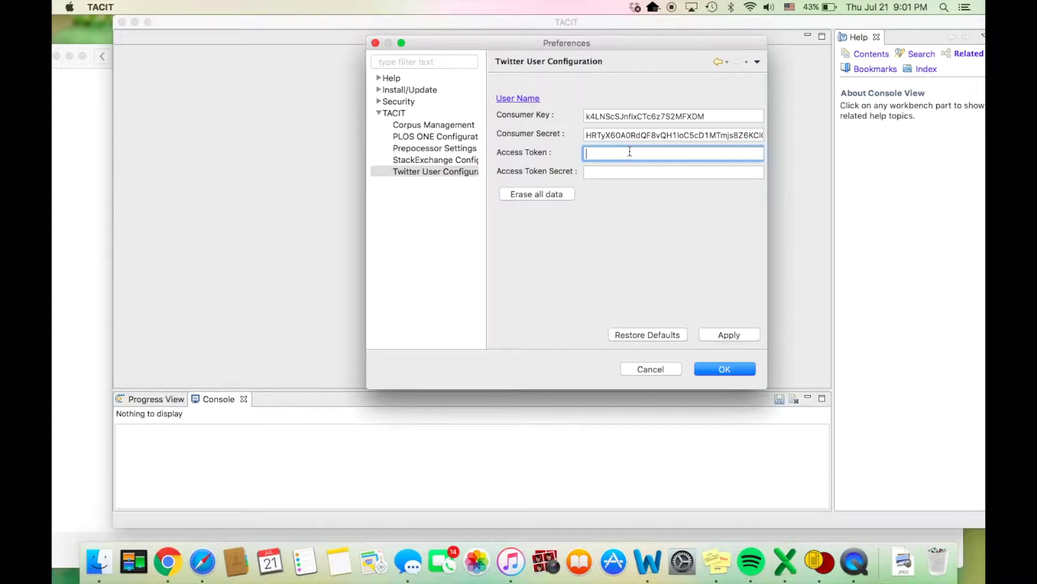
key(super+v)
Step: Copy the access token secret into the Access Token Secret field
click(92, 221)
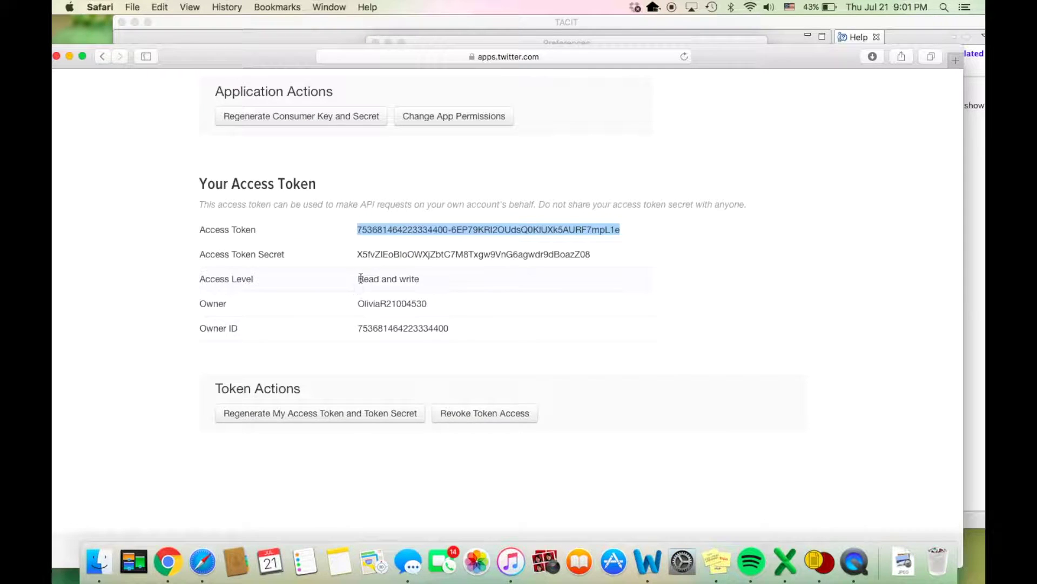
drag(591, 252, 359, 253)
key(super+c)
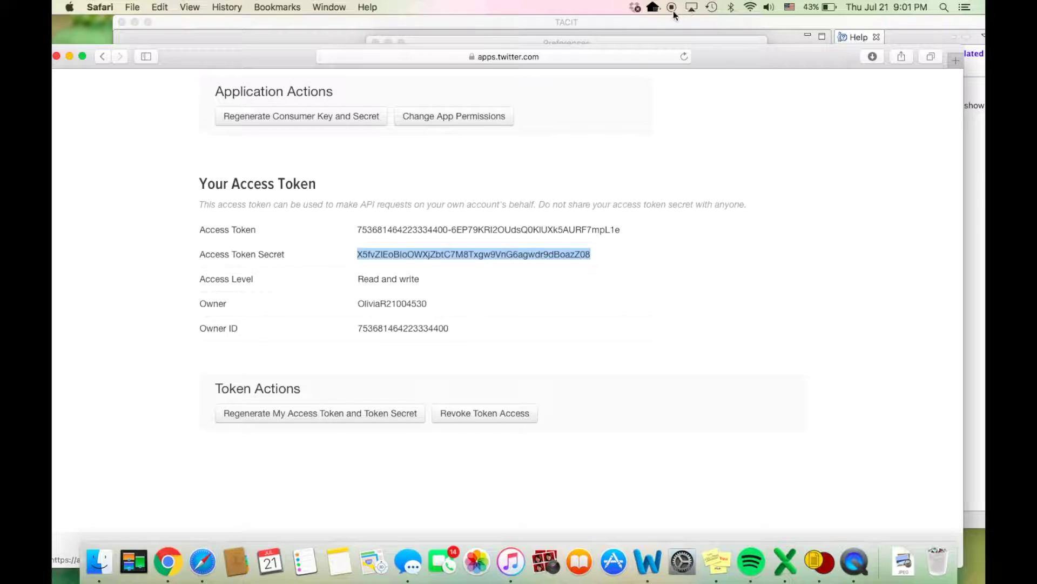
click(680, 24)
click(669, 172)
key(super+v)
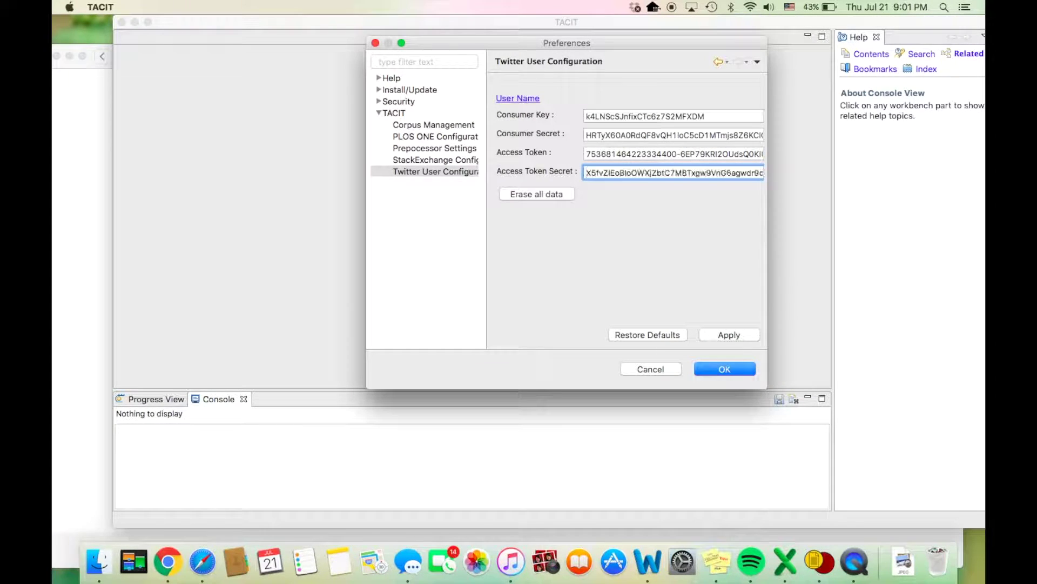
Step: Apply the Twitter credentials and close Preferences with OK
click(722, 335)
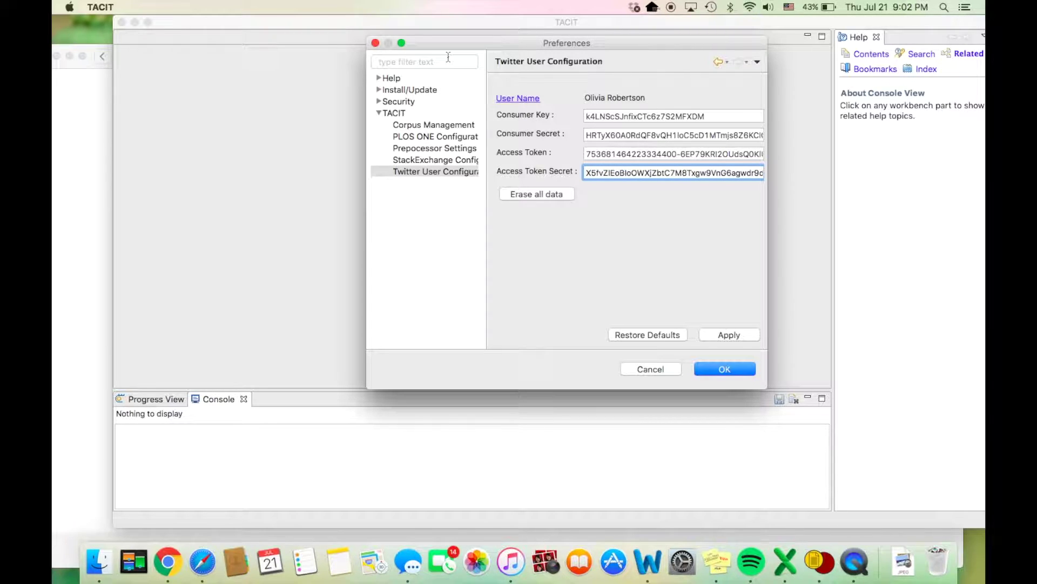
click(726, 370)
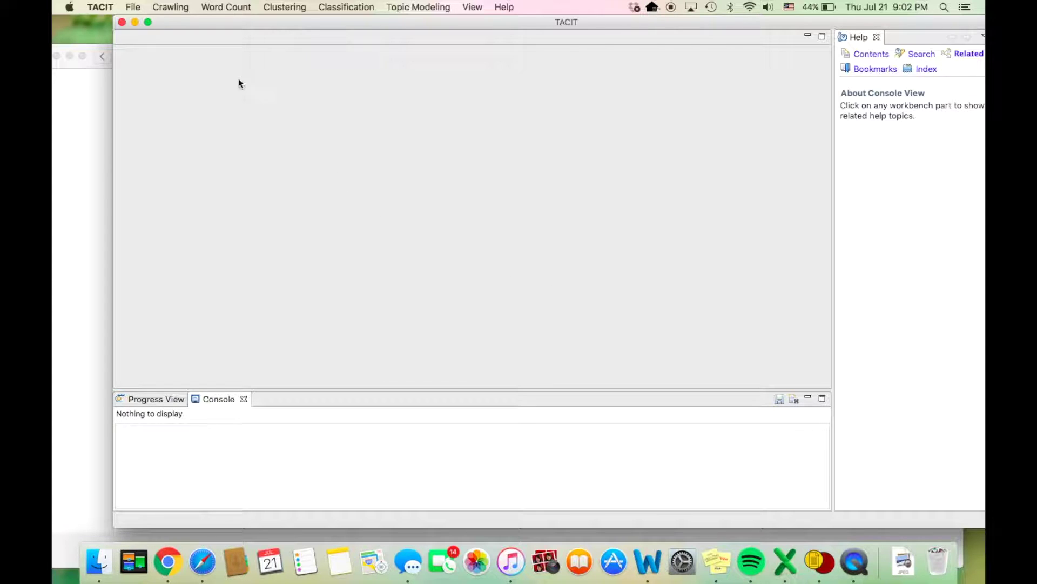
Step: Open a new Twitter Crawler from the Crawling menu
click(176, 6)
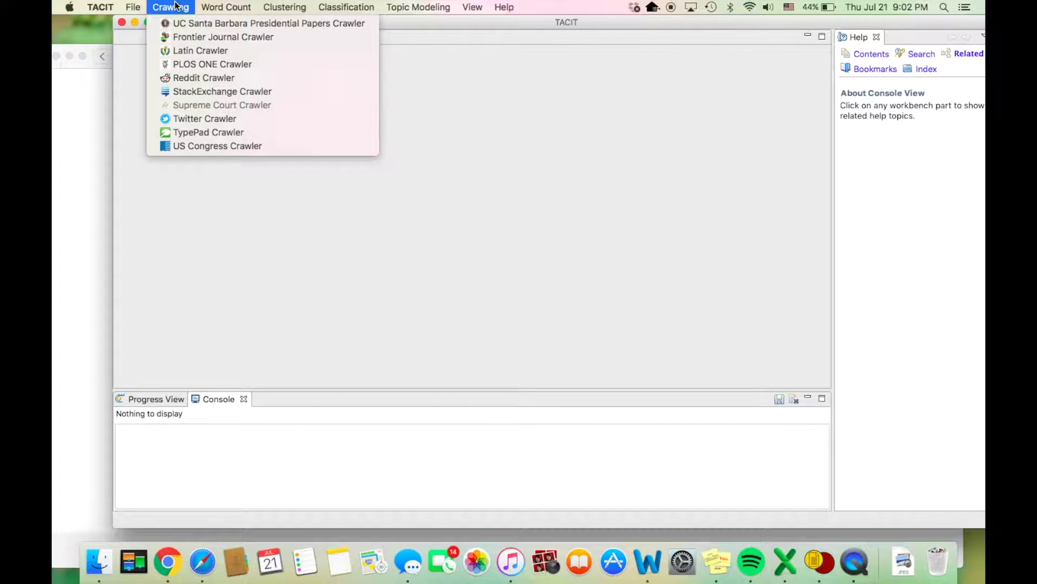
click(200, 117)
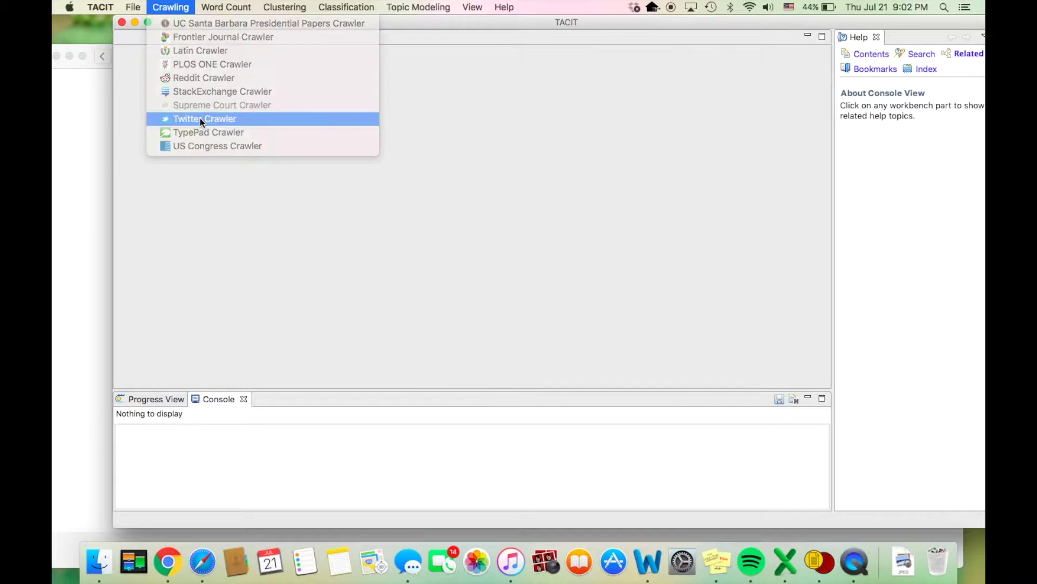
drag(217, 21, 181, 5)
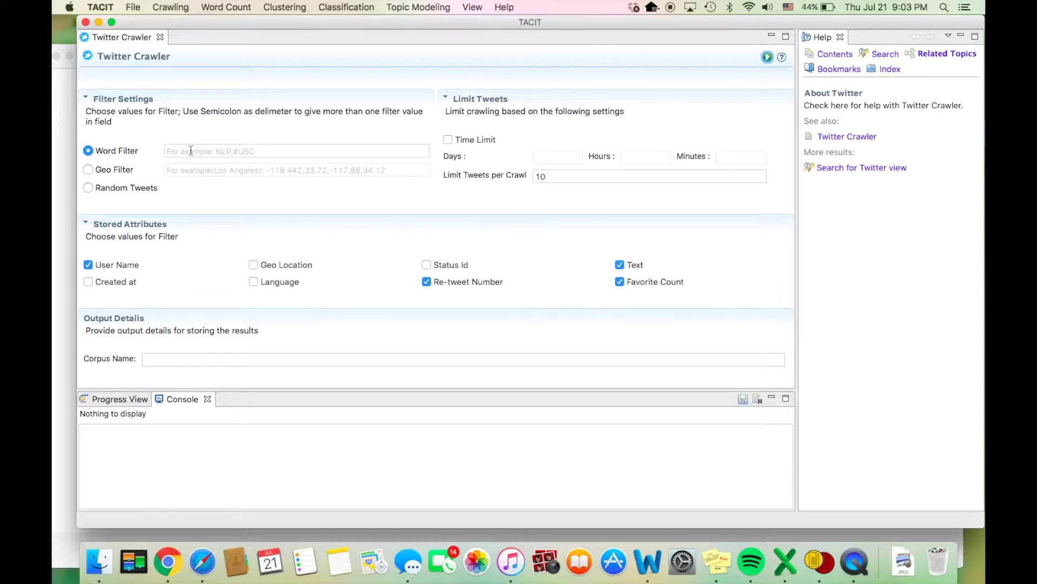
Step: Enter 'Hello; Bye' in the Twitter Crawler's Word Filter field
click(192, 152)
text(H)
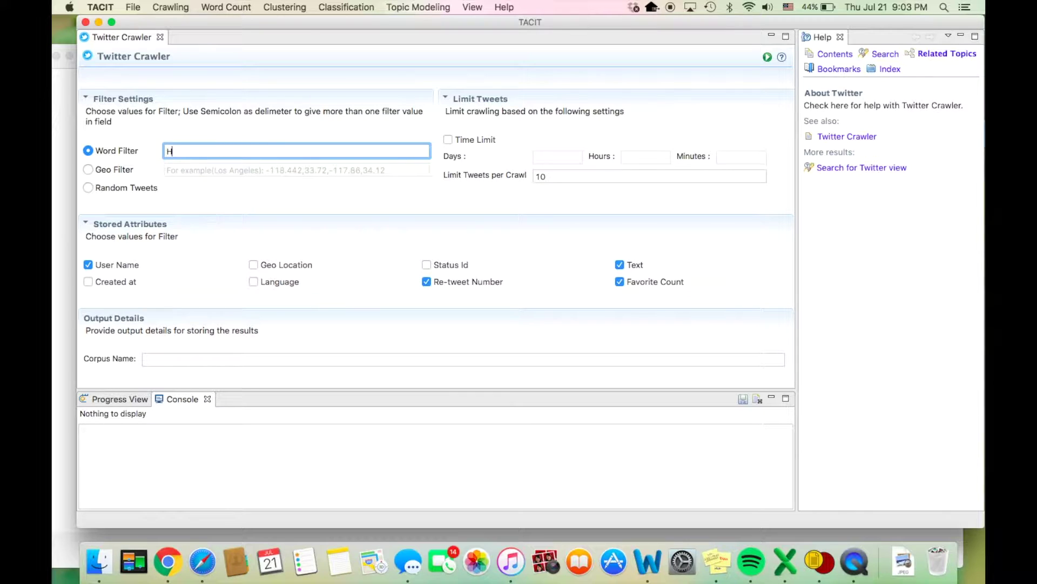
text(ello; Bye)
click(187, 152)
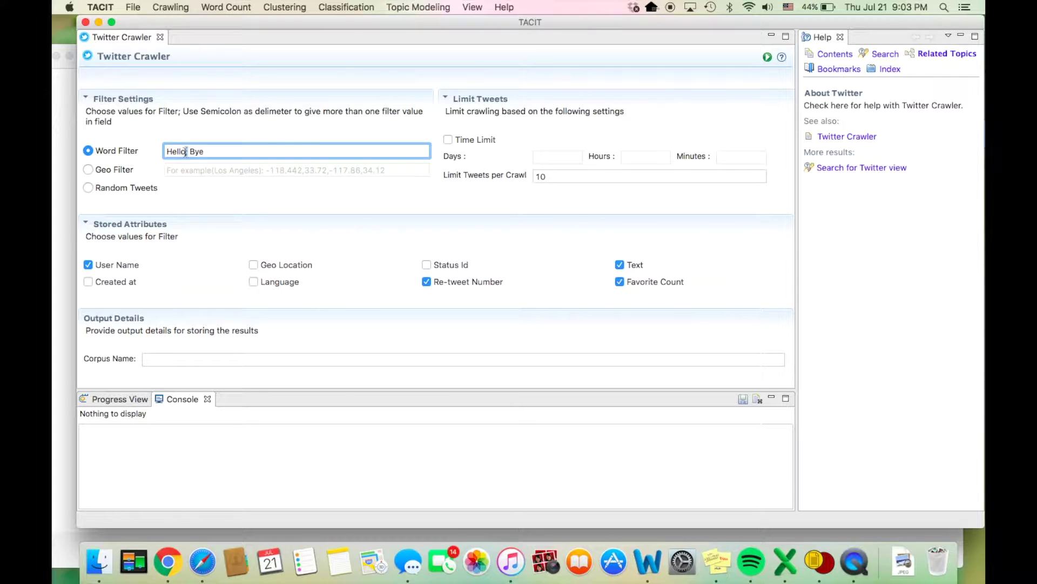